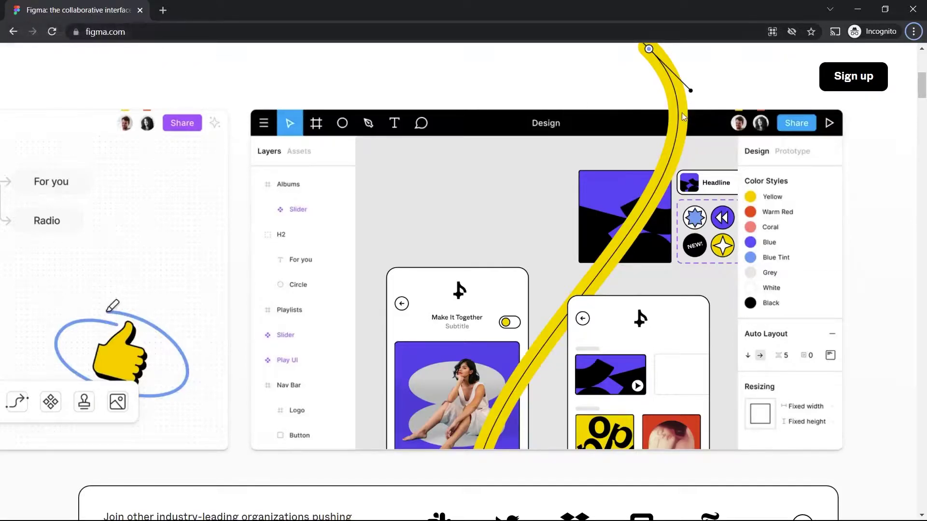
Dismiss the sign-up form and minimize the incognito window to reveal Figma's Recently viewed files.
click(864, 90)
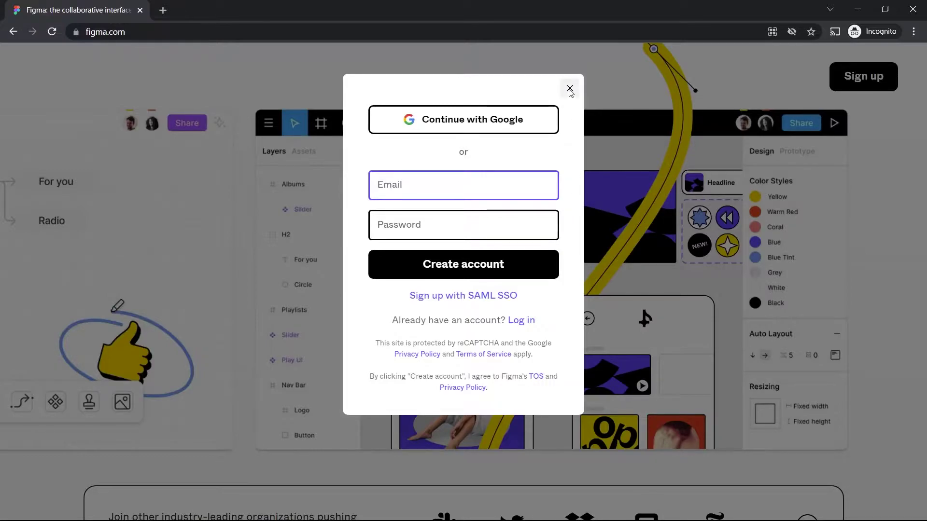
click(569, 90)
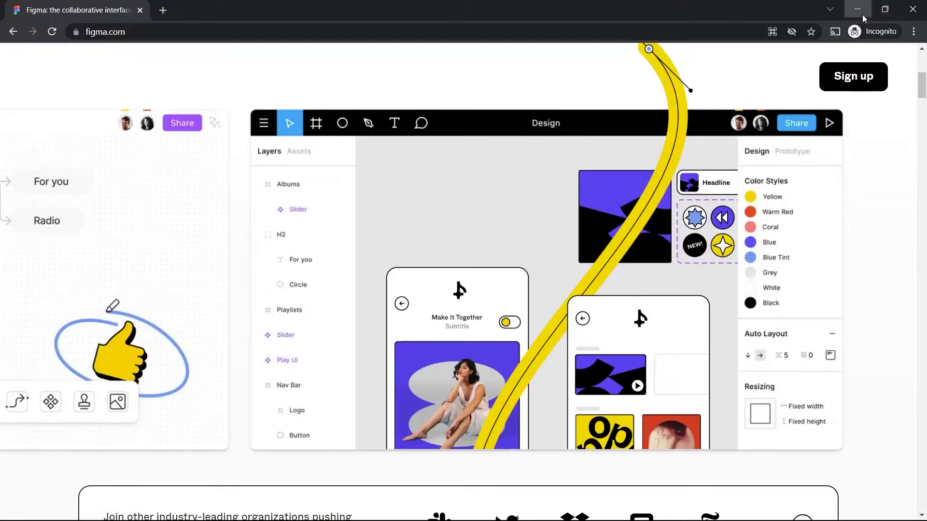
click(862, 16)
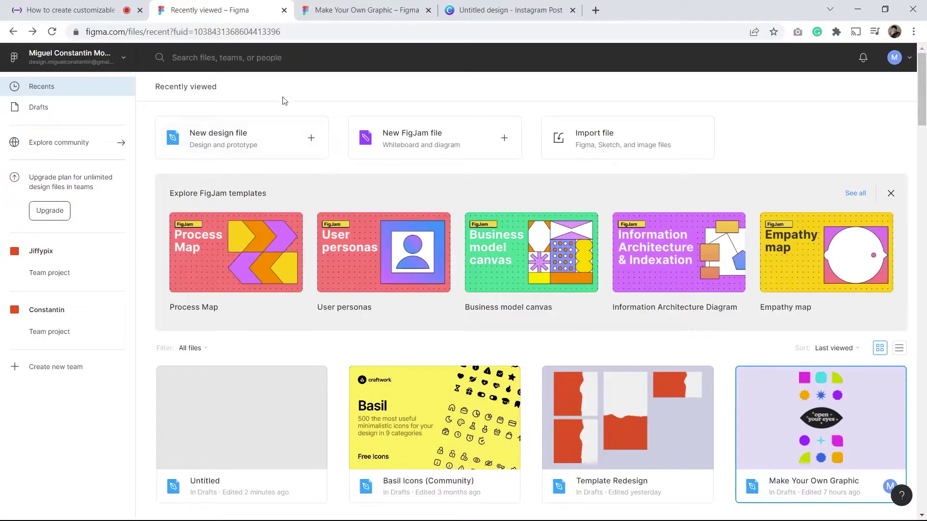
Create a new Untitled design file in Drafts from the 'New design file' card.
click(311, 140)
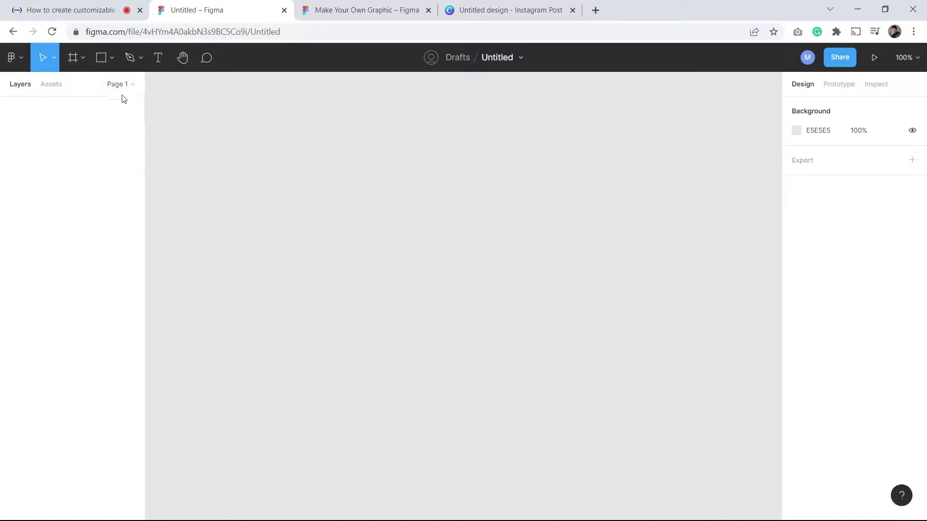
Draw a 100×100 grey square and a 125-wide horizontal line to its right.
click(111, 60)
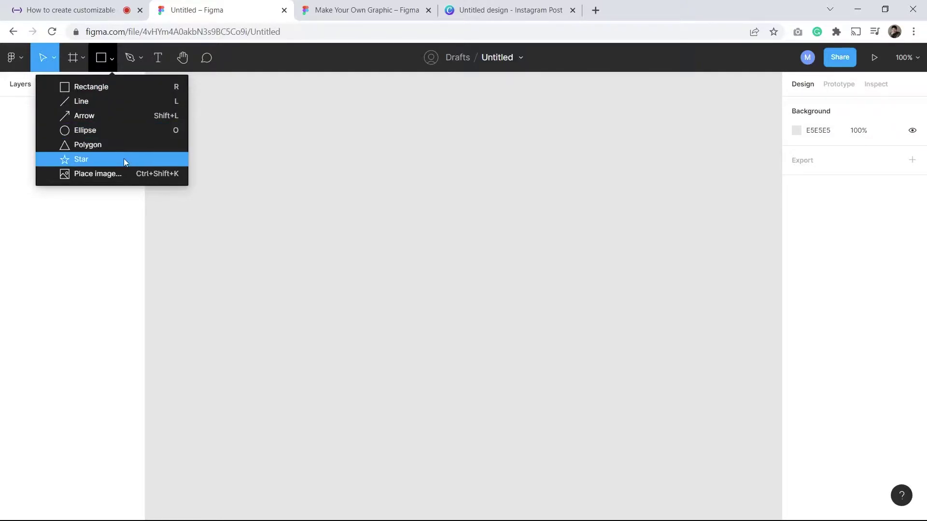
click(105, 91)
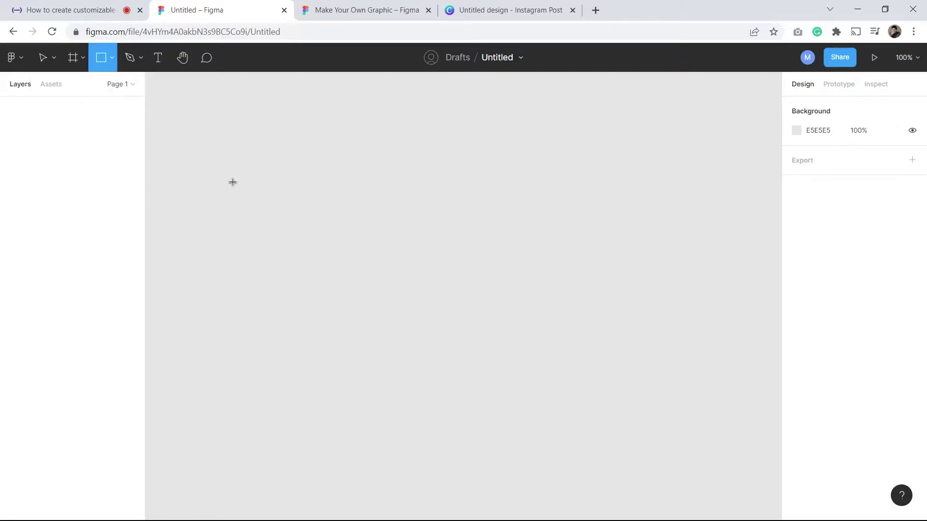
drag(234, 179, 295, 233)
click(102, 67)
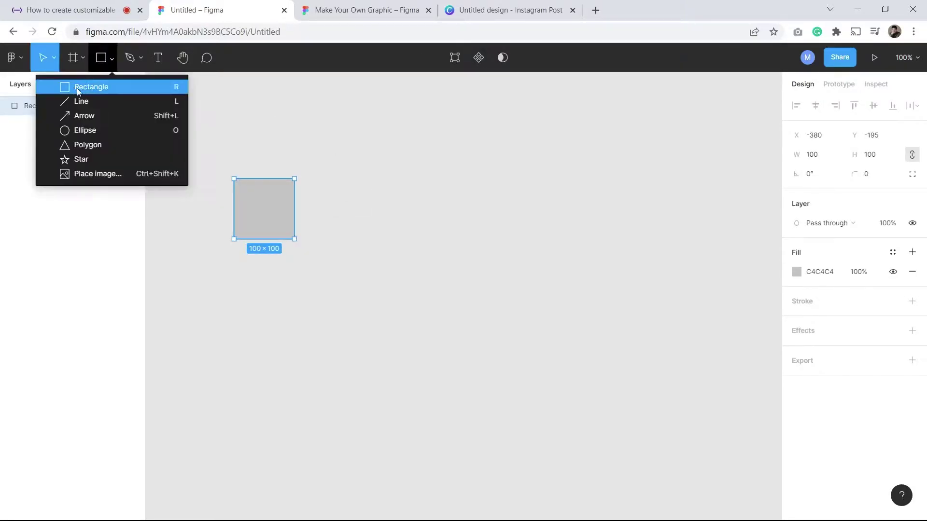
click(90, 100)
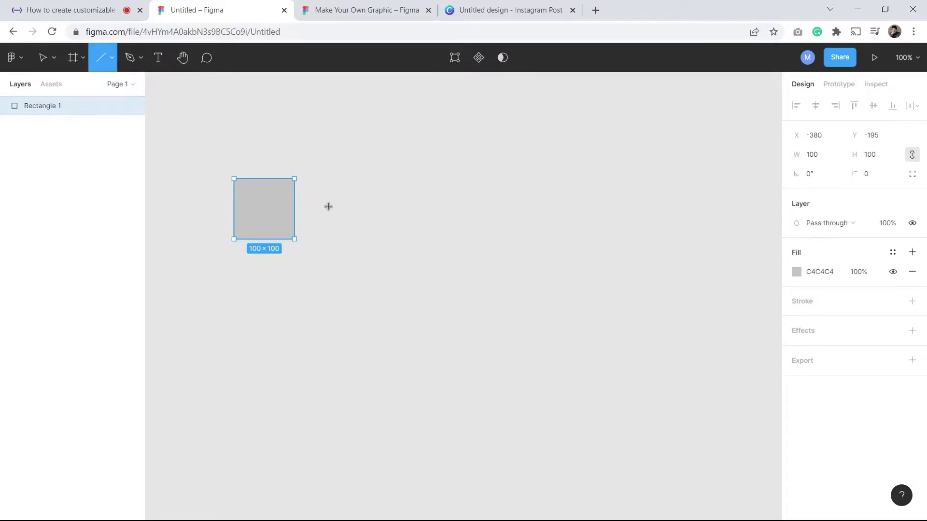
drag(328, 208, 403, 209)
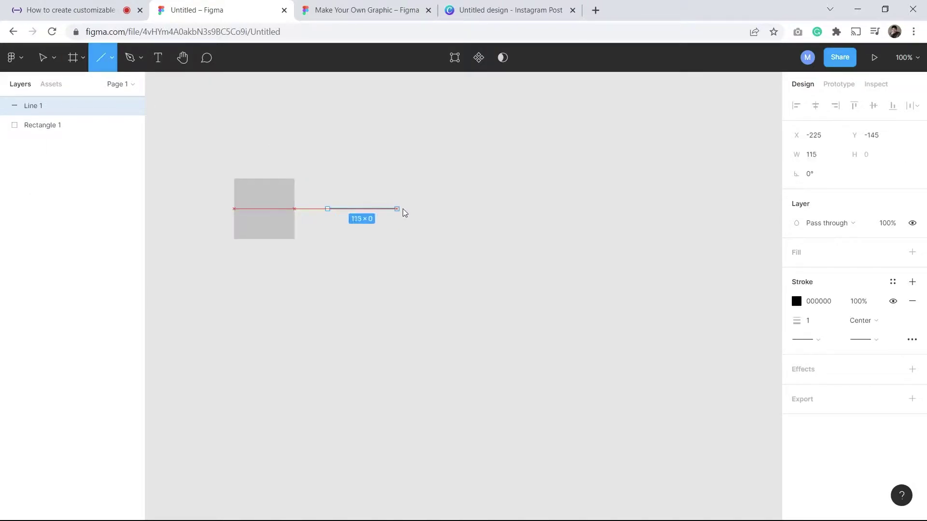
click(421, 163)
Add a 111-wide horizontal arrow right of the line, then select the square.
click(112, 62)
click(114, 117)
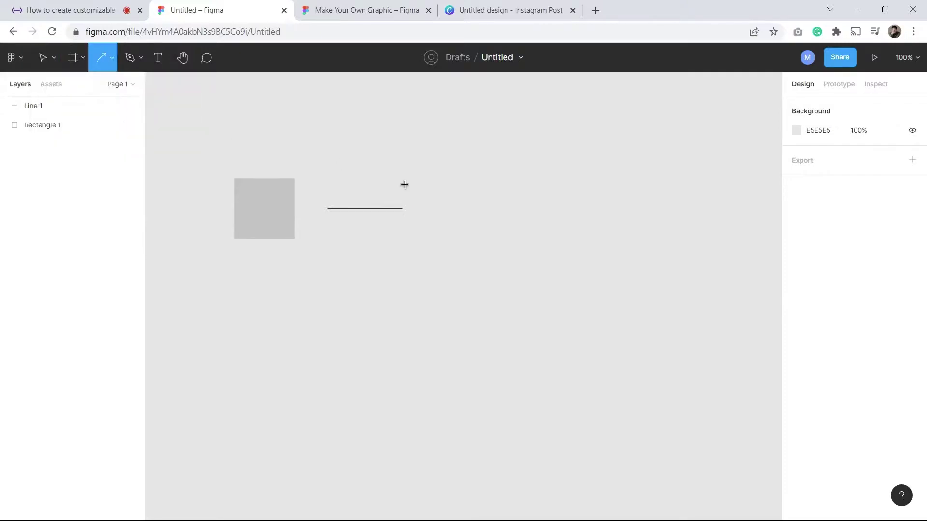
drag(443, 208, 517, 209)
click(517, 174)
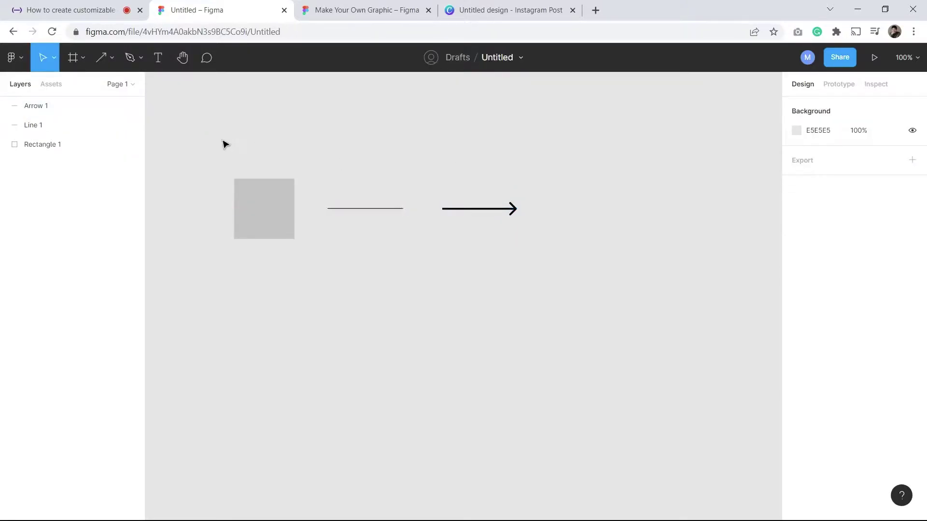
click(271, 192)
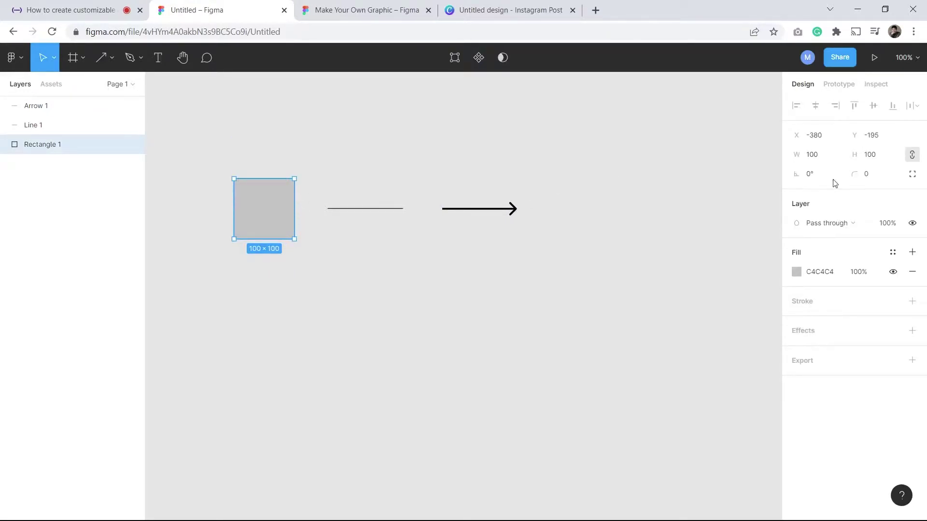
Set Rectangle 1's corner radius to 30 in the Design panel, after trying 10 and 130.
click(879, 179)
text(10)
key(Return)
click(883, 180)
text(130)
key(Return)
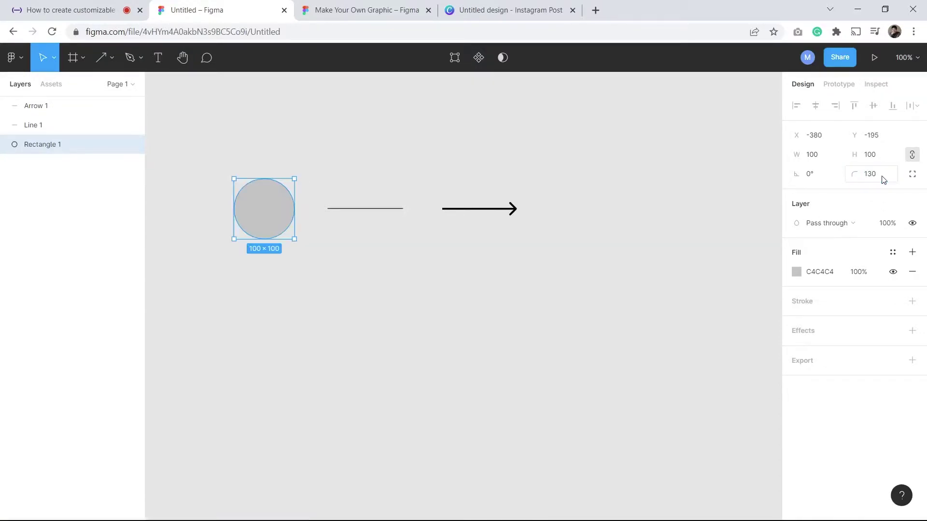
click(883, 179)
text(130)
key(Return)
click(883, 179)
text(3)
key(Return)
click(502, 152)
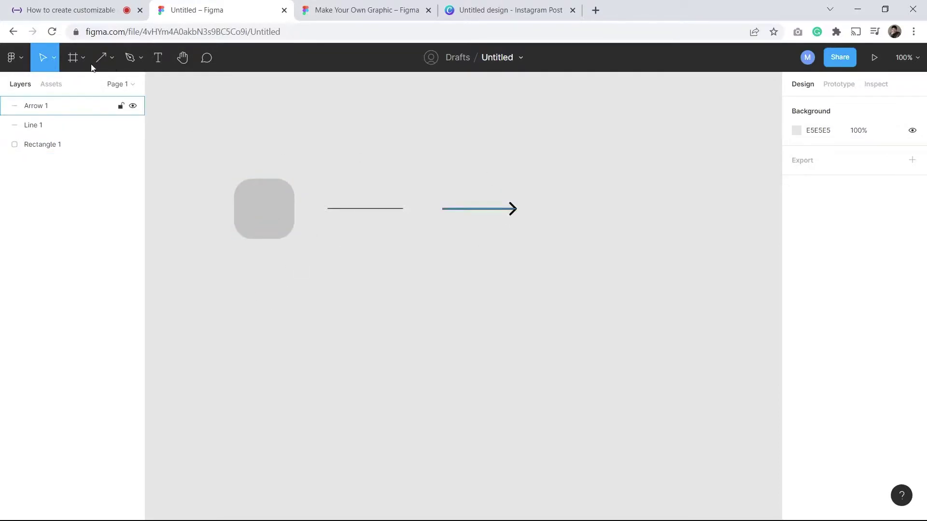
Draw a star below the line and give it a corner radius of 3.
click(111, 60)
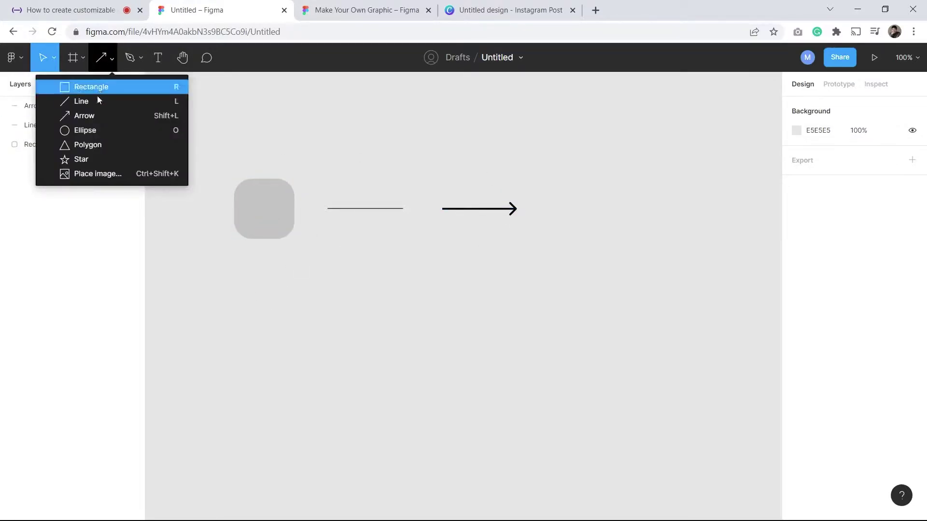
click(80, 158)
drag(356, 276, 443, 329)
click(872, 175)
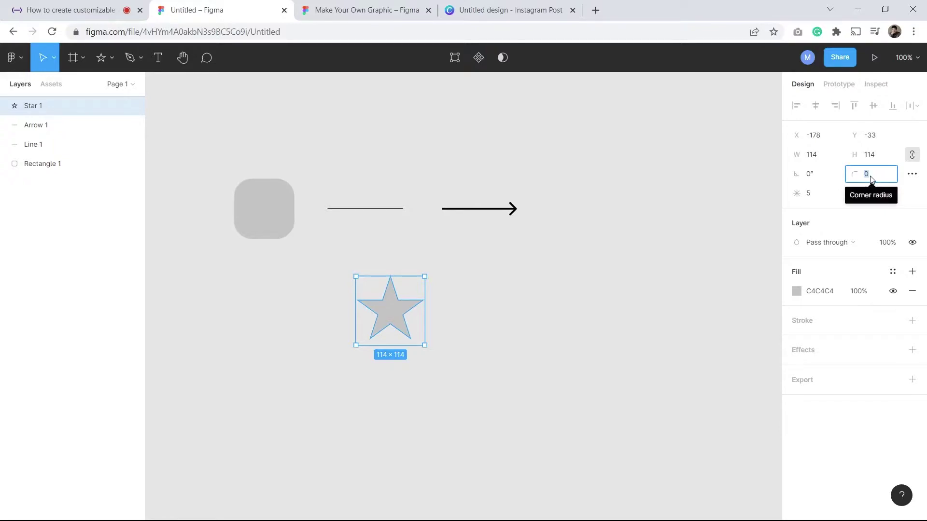
text(10)
key(Return)
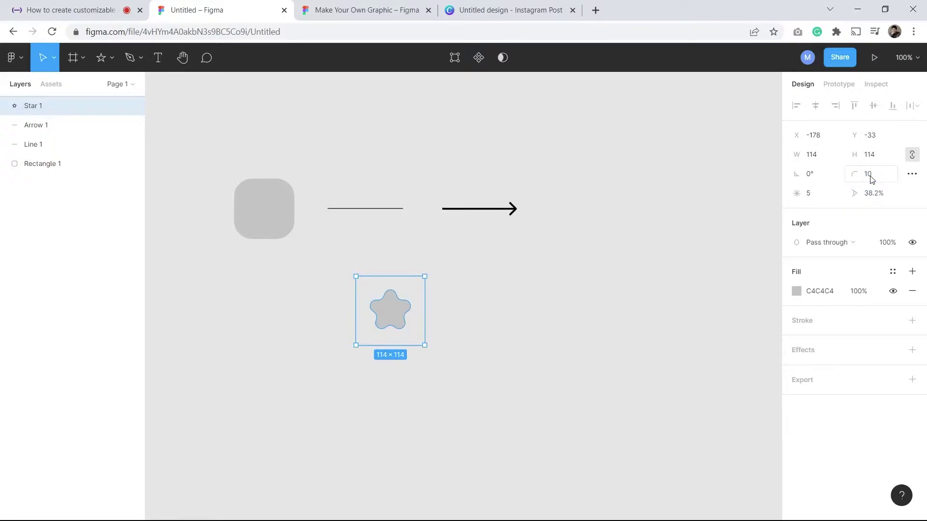
click(871, 180)
key(Return)
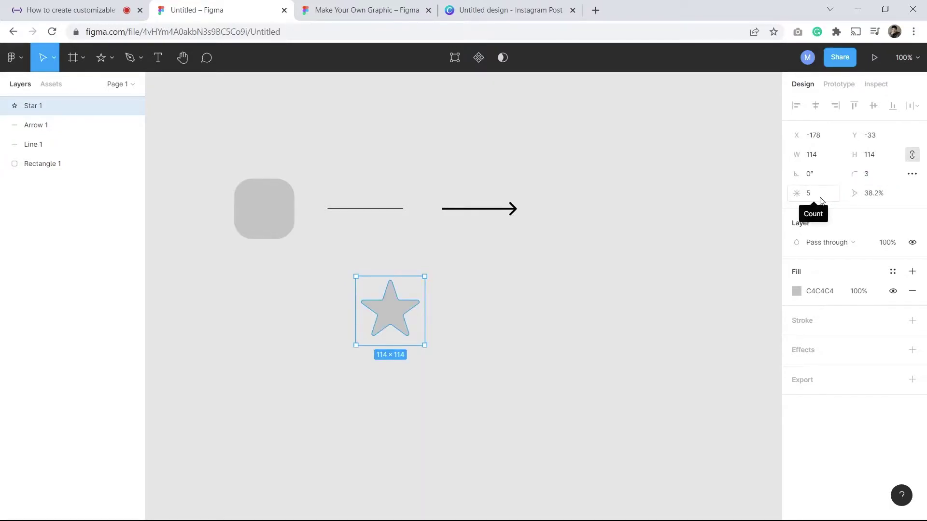
Raise the star's point count to 10 and enlarge it to 186×186.
click(821, 200)
text(10)
key(Return)
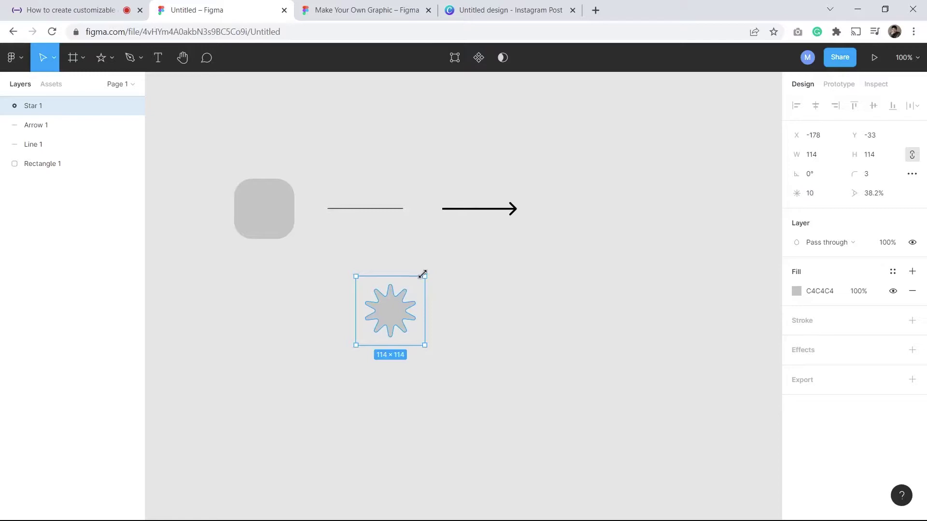
drag(425, 276, 468, 234)
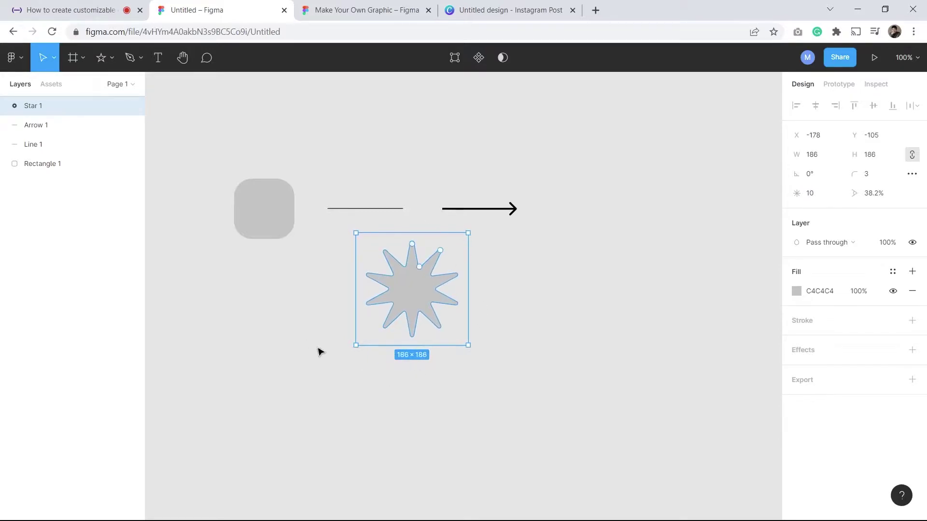
click(656, 236)
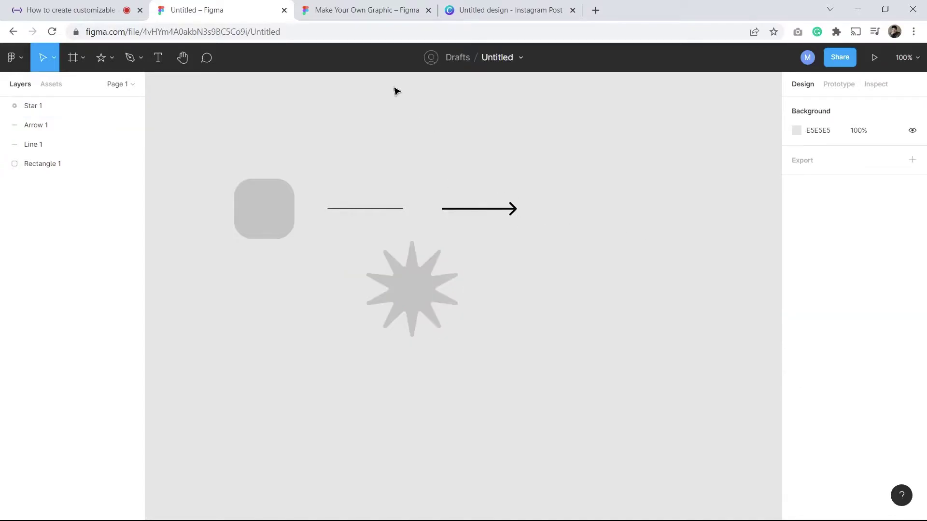
In the Make Your Own Graphic file, recolour the top-right quarter-circle from C1D107 to BDCB1C.
click(368, 8)
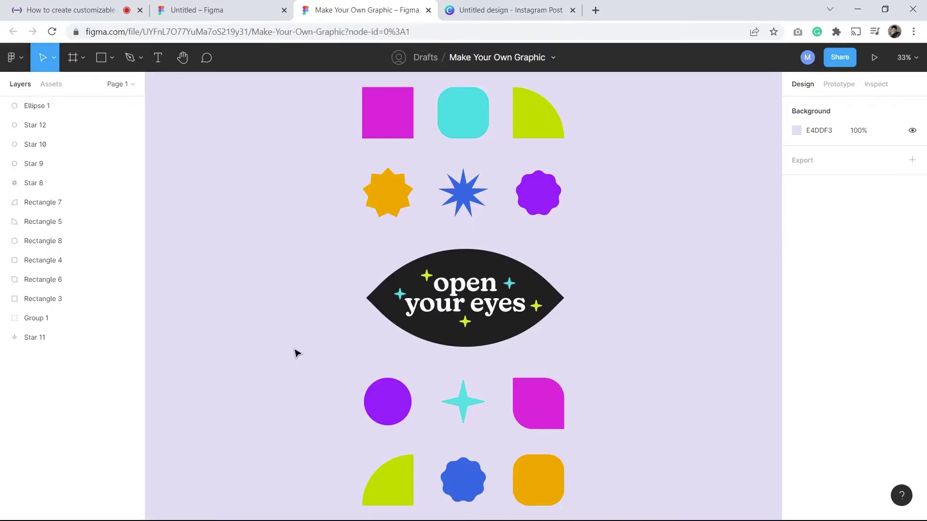
click(549, 192)
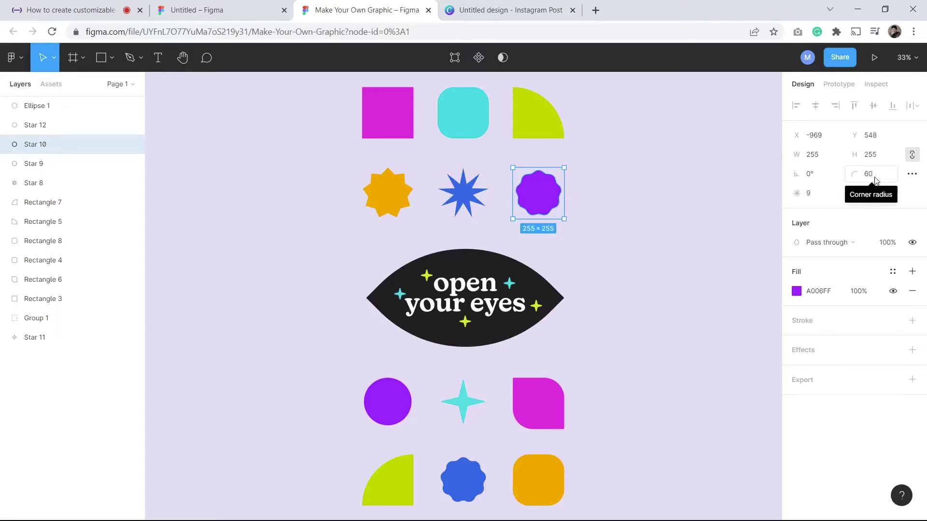
click(689, 198)
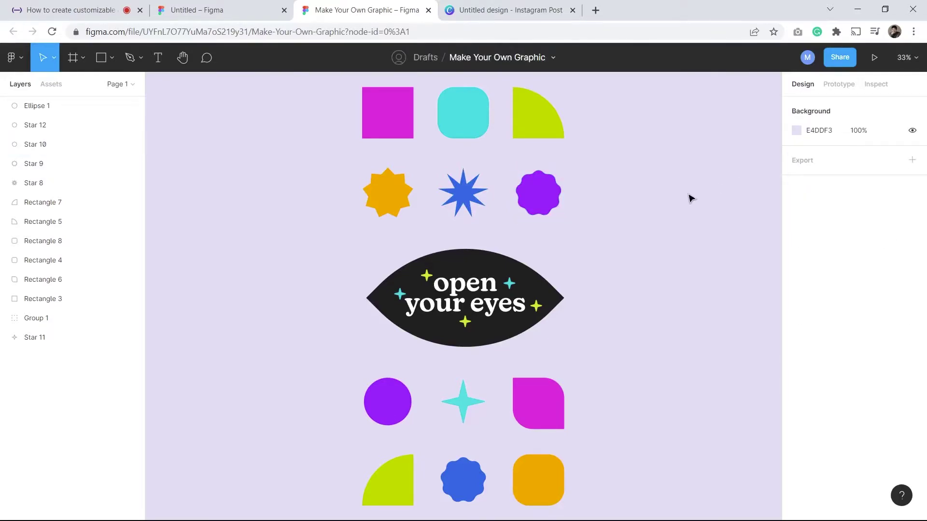
click(536, 124)
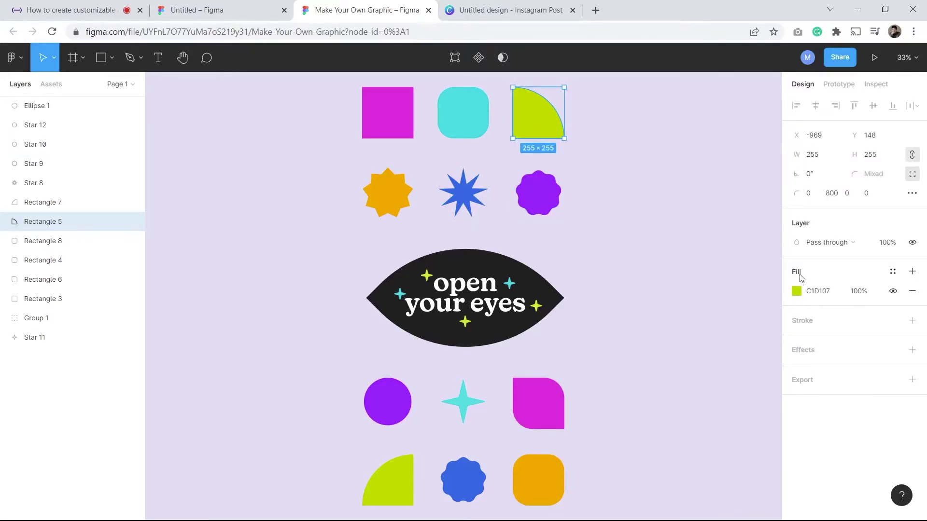
click(796, 291)
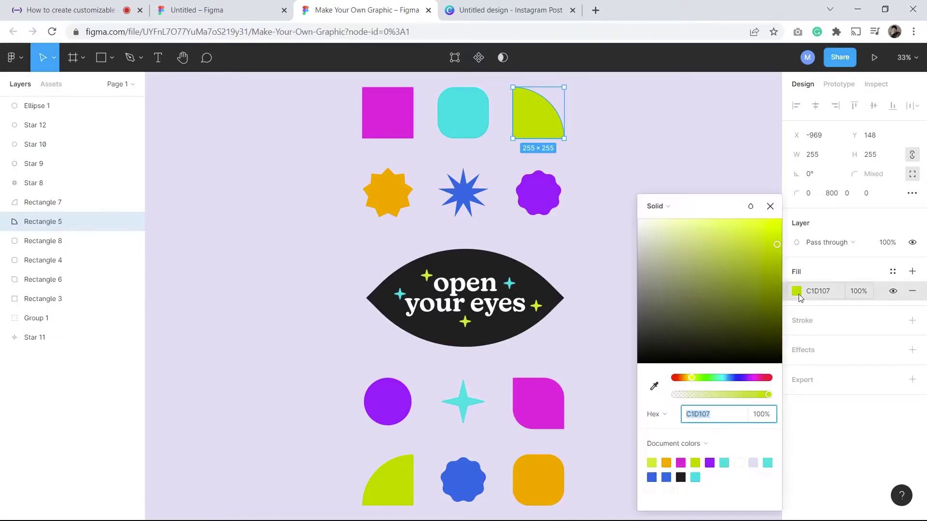
click(727, 257)
drag(715, 257, 758, 245)
click(694, 139)
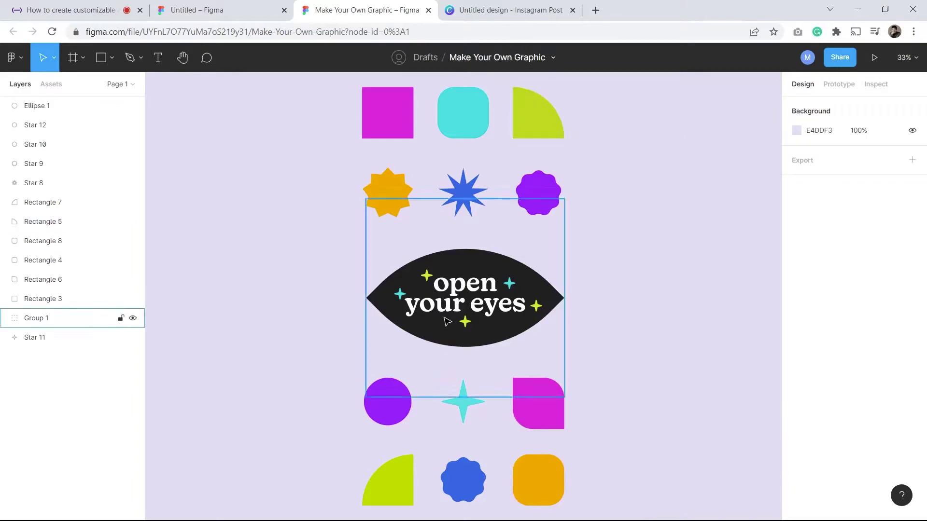
drag(287, 246, 633, 346)
click(626, 330)
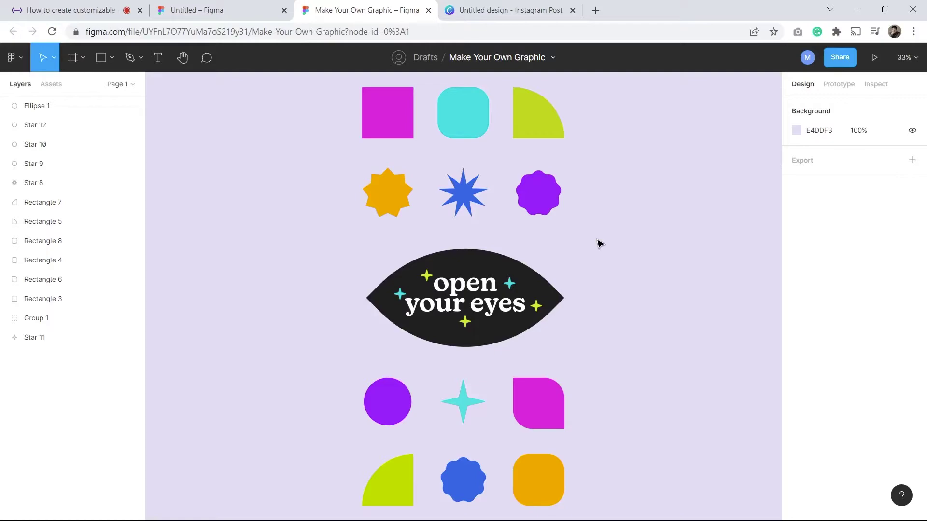
Ungroup the badge and nudge the yellow star beside 'open' slightly upward.
drag(315, 246, 600, 346)
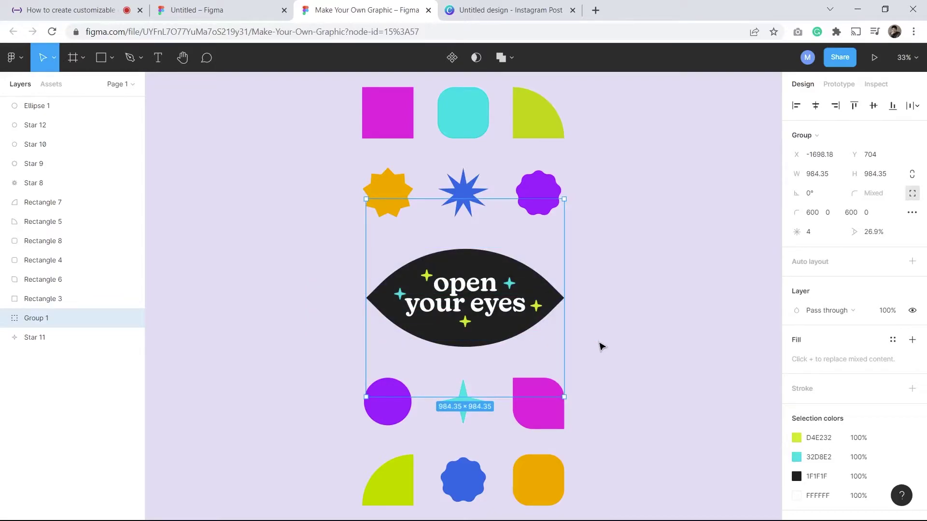
key(ctrl+shift+g)
click(622, 271)
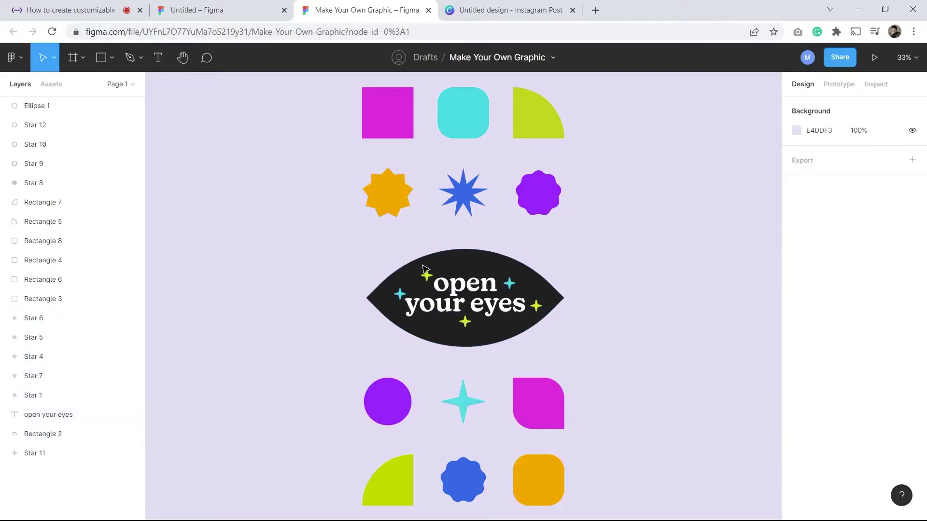
drag(429, 279, 433, 271)
click(588, 276)
Regroup the stars, text and eye shape and position the group at X −1698.18, Y 704.
drag(616, 243, 285, 355)
key(ctrl+g)
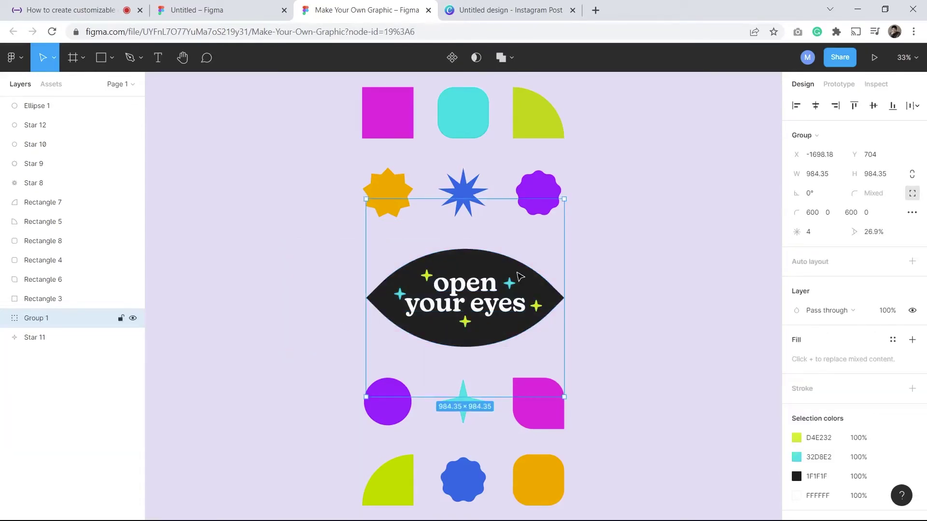
mouse_move(506, 266)
mouse_down()
mouse_move(518, 264)
mouse_move(506, 258)
mouse_move(481, 288)
mouse_move(402, 275)
mouse_move(407, 286)
mouse_move(471, 251)
mouse_move(477, 276)
mouse_move(498, 276)
mouse_up()
click(604, 278)
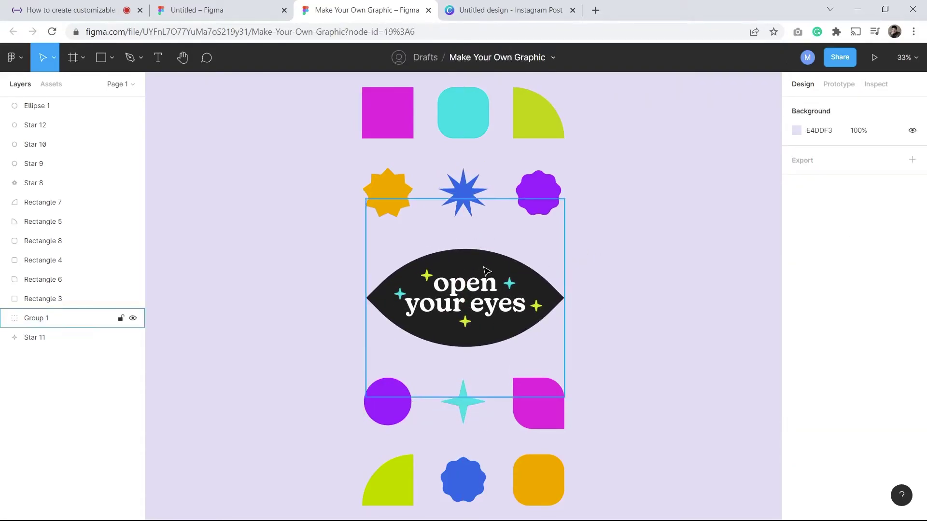
drag(537, 285, 536, 280)
click(621, 295)
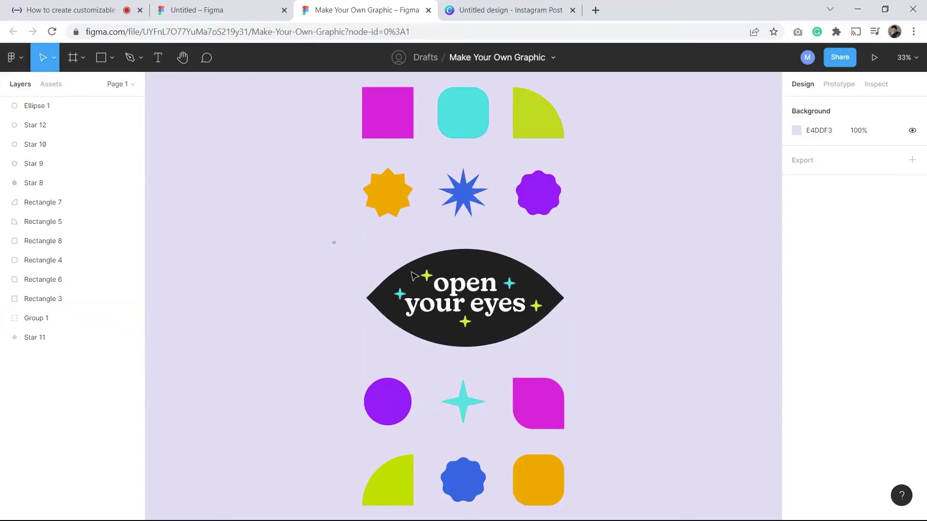
drag(332, 241, 601, 323)
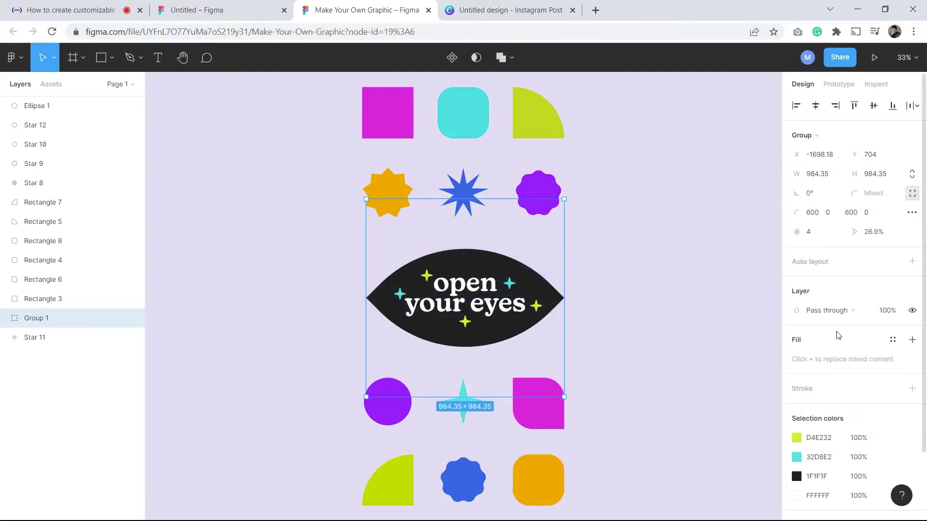
Add an SVG export setting to Group 1 and export it as Group 1.svg.
scroll(837, 335, down, 2)
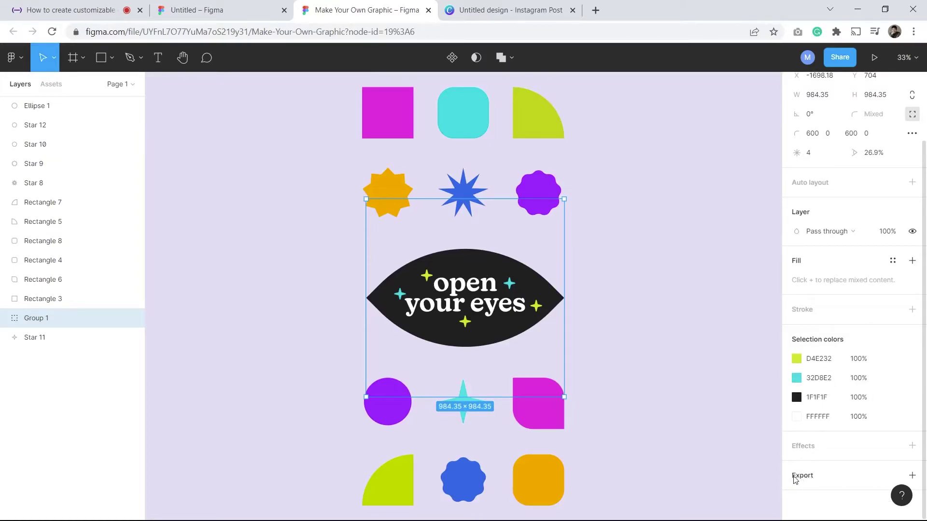
click(876, 480)
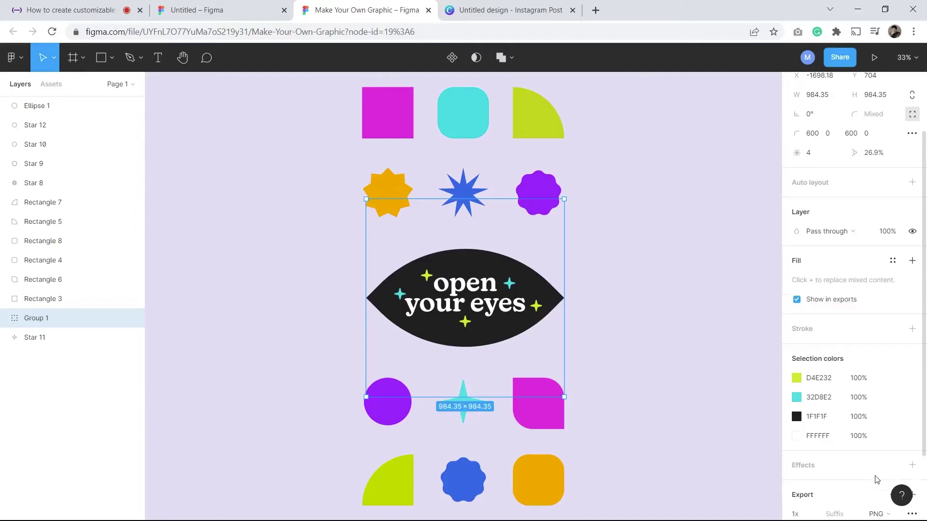
scroll(877, 479, down, 3)
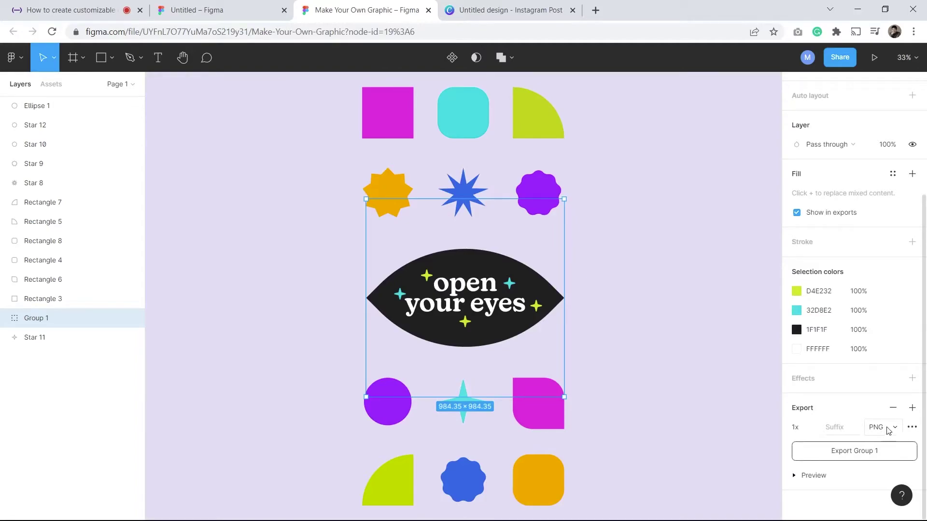
click(888, 430)
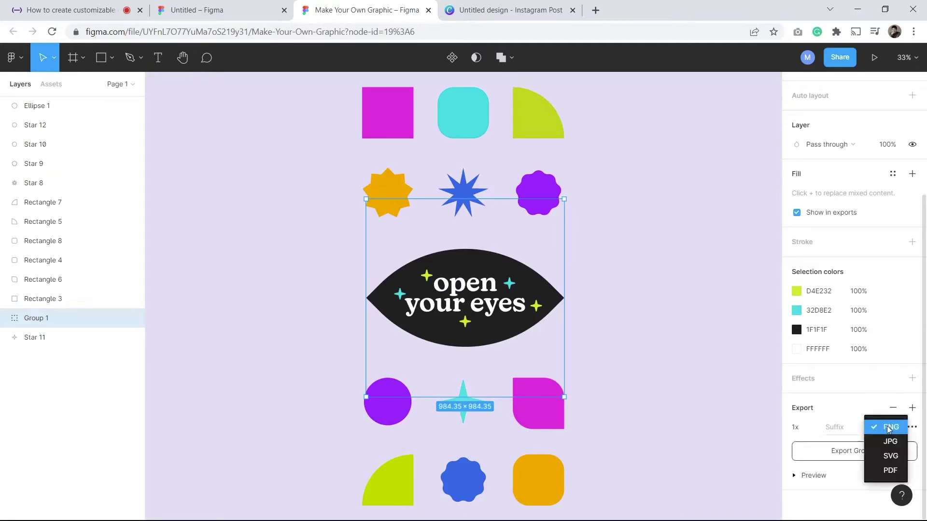
click(887, 457)
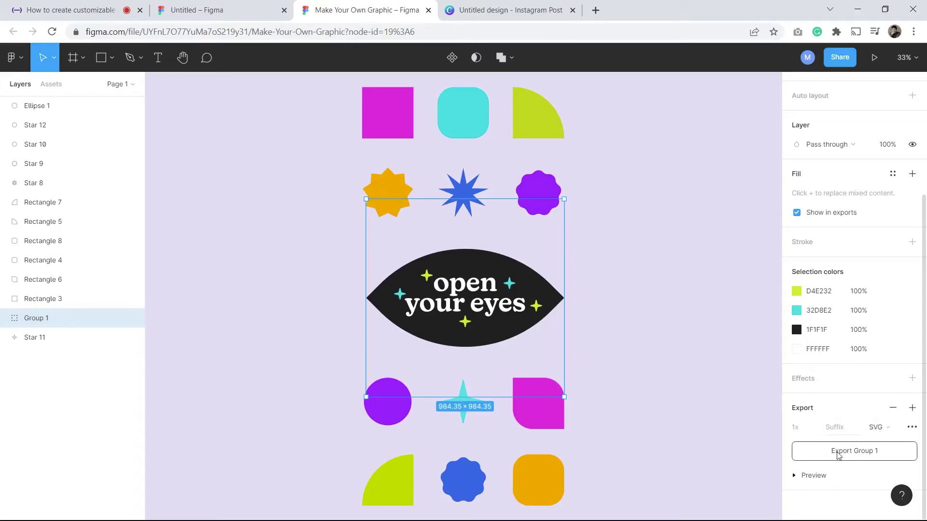
click(866, 456)
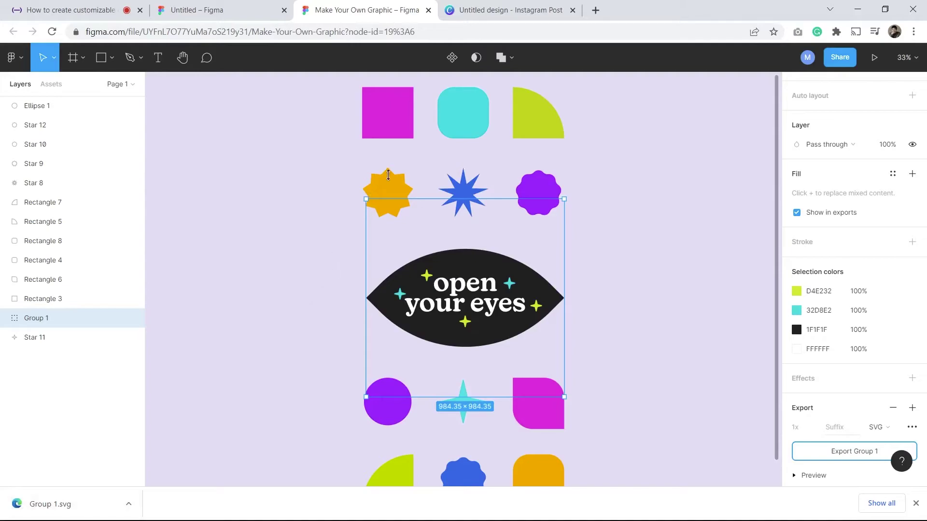
Drop Group 1.svg onto the Canva Instagram post and enlarge it to about 748×747.
click(517, 13)
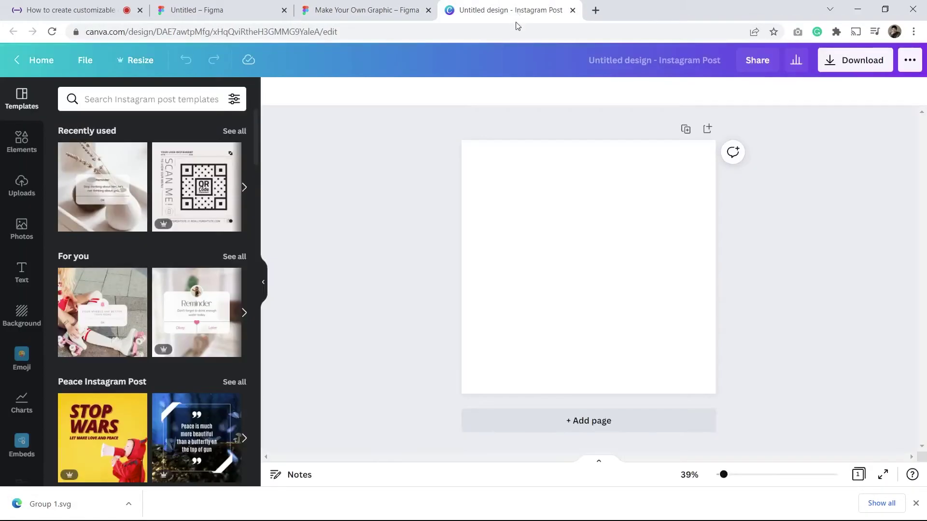
drag(38, 514, 525, 325)
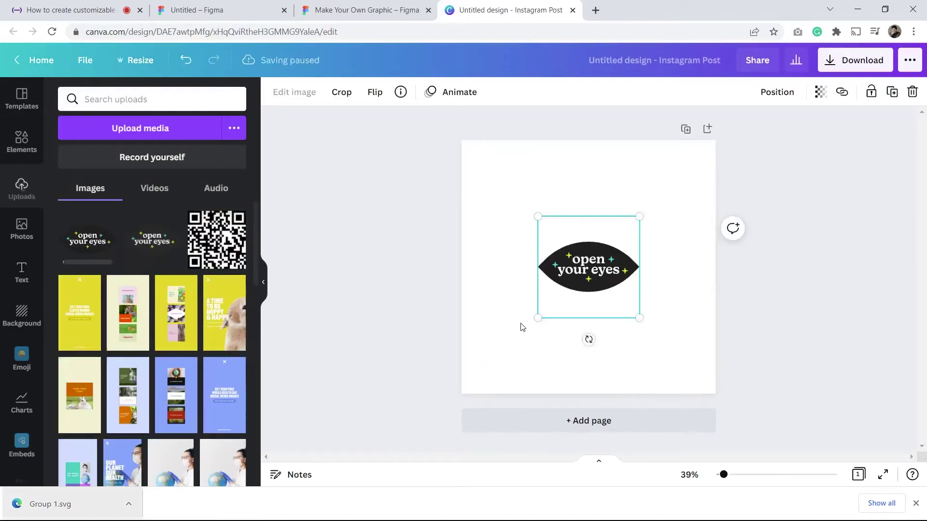
mouse_move(161, 234)
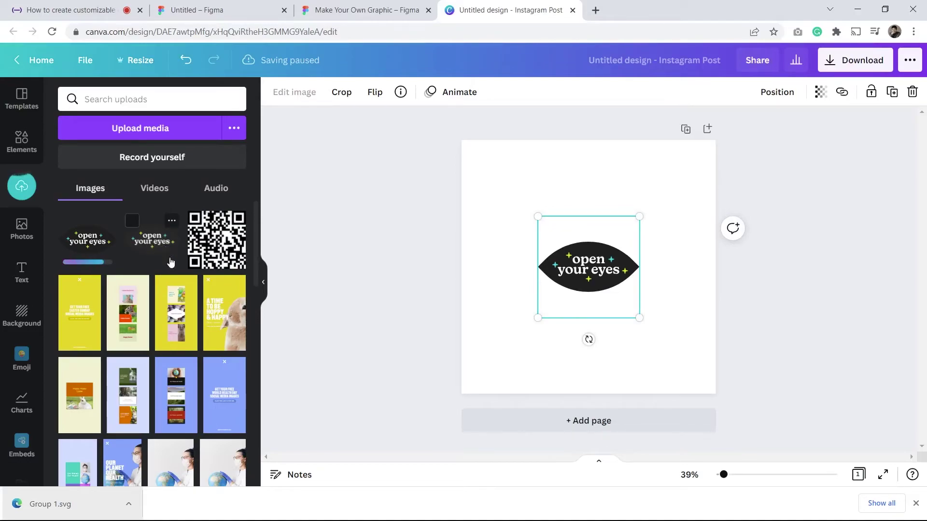
click(483, 271)
click(583, 258)
drag(643, 212, 686, 180)
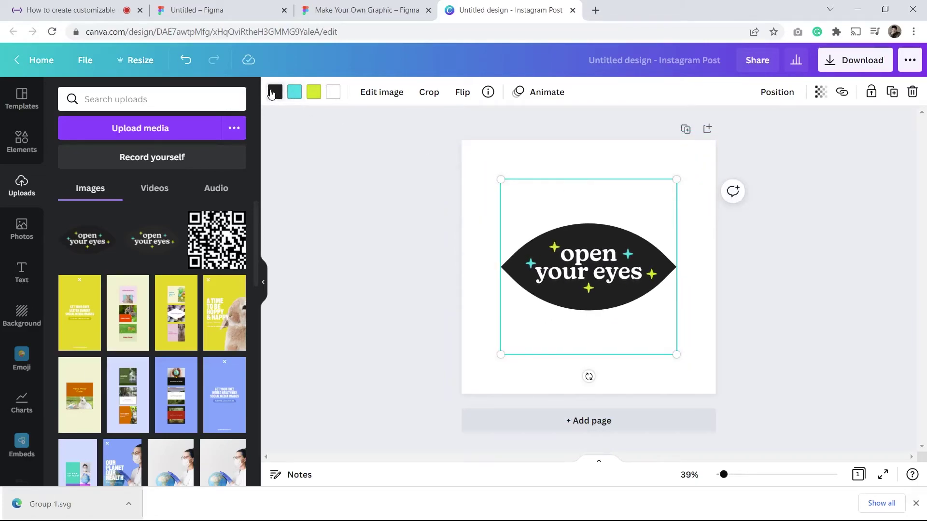
Change the badge's black eye shape to dark violet, after trying magenta and red.
click(276, 92)
click(103, 241)
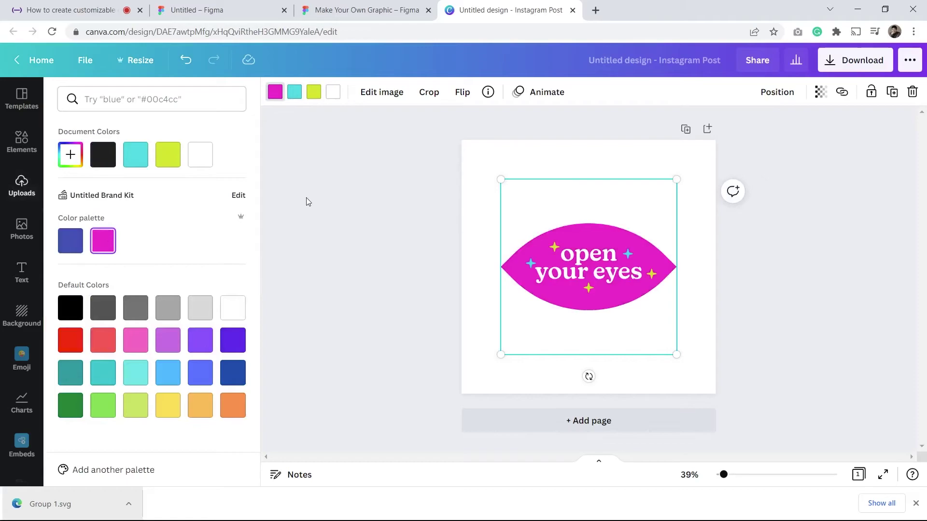
click(71, 341)
click(232, 342)
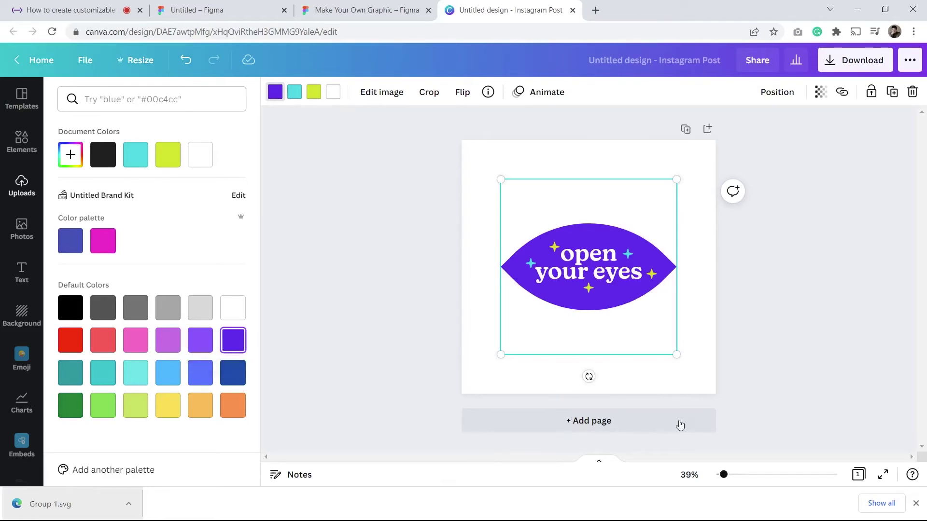
click(915, 503)
click(841, 301)
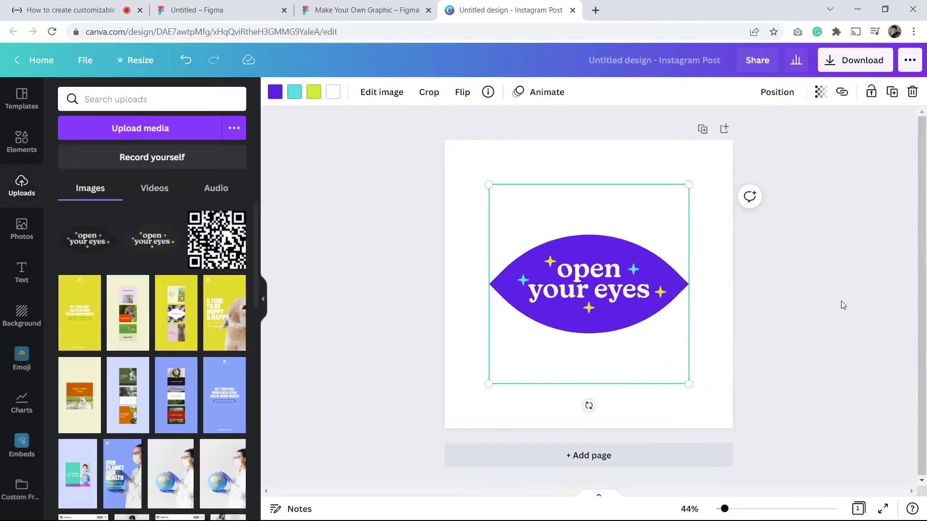
click(833, 302)
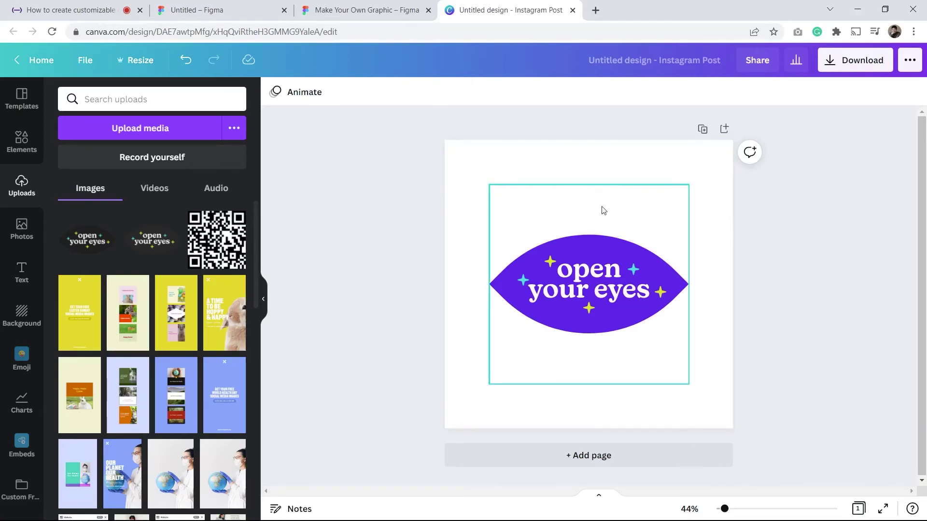
Show Canva's Elements library of lines, shapes and graphics in the side panel.
click(20, 139)
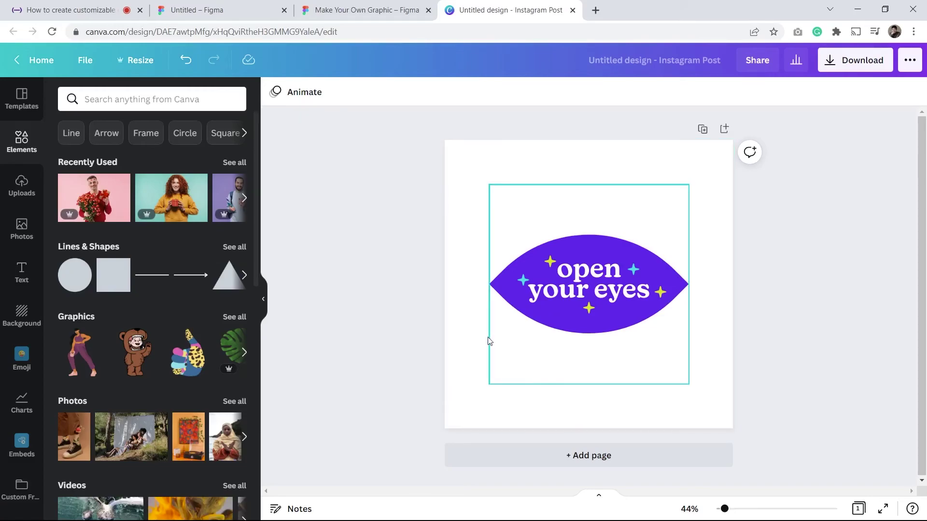
Open the design's Share panel and expand the 'Share a link to edit' access choices.
click(758, 65)
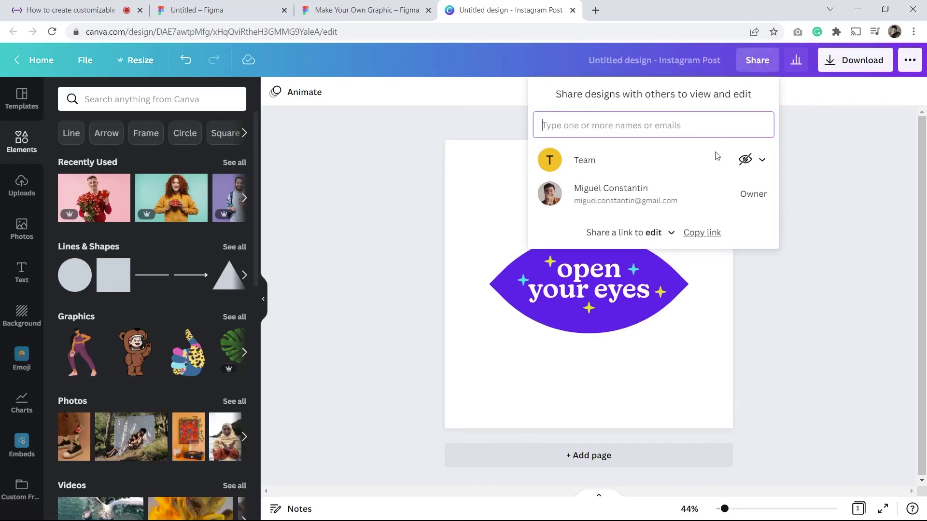
click(636, 237)
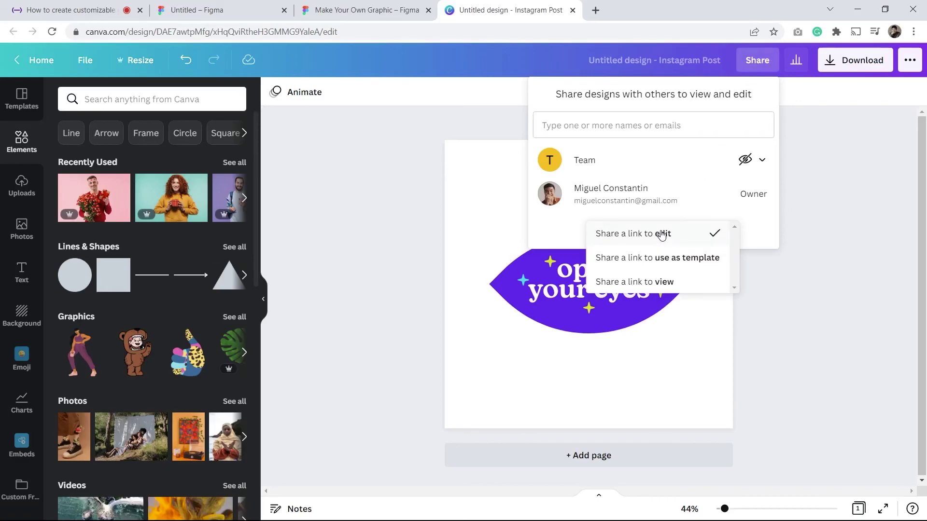